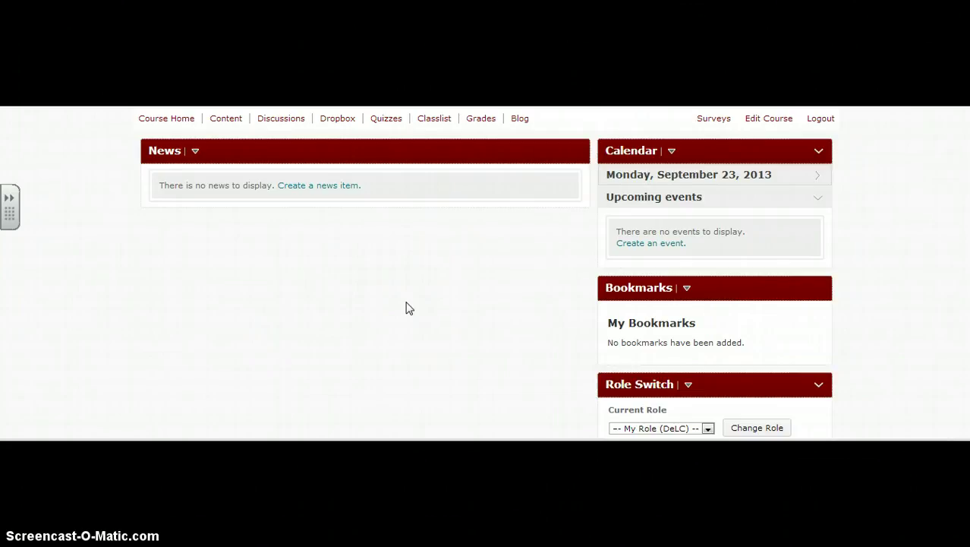
- Go to Edit Course's Import / Export / Copy Components page under Site Resources
click(754, 122)
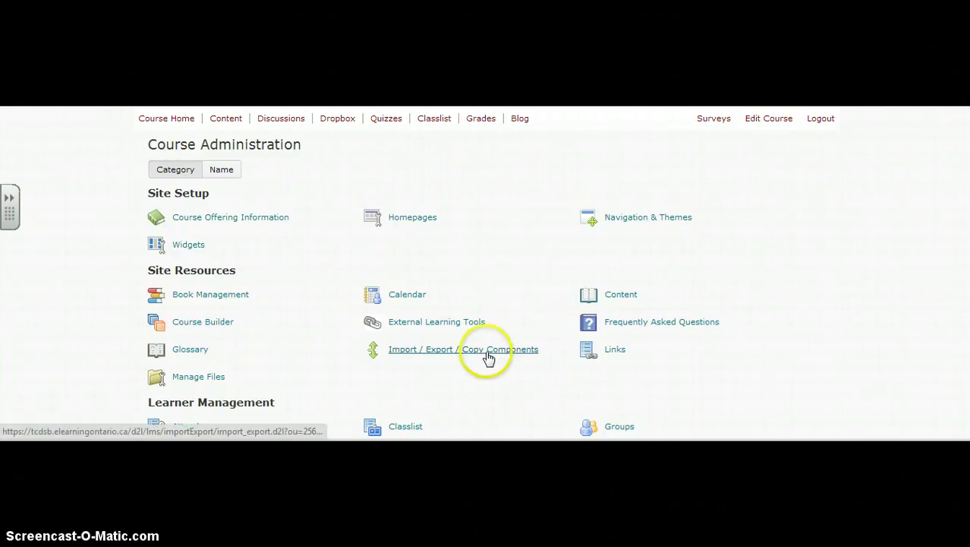
click(488, 351)
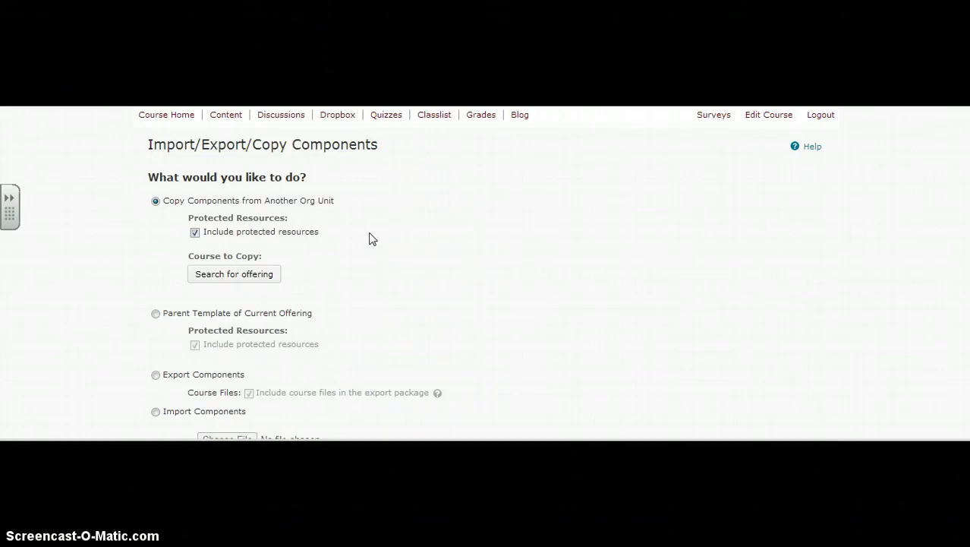
- Open the Search for offering popup and position it so its search area and list are visible
click(264, 273)
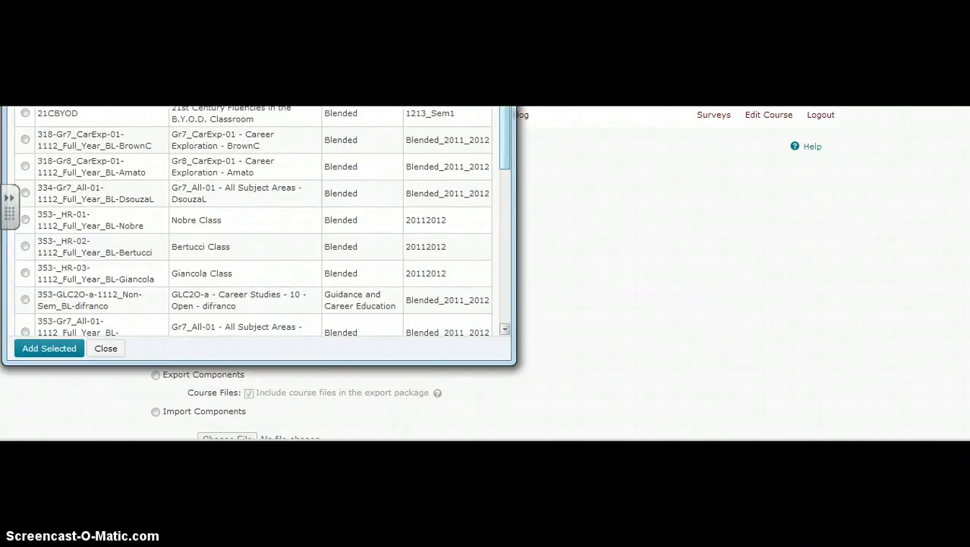
scroll(253, 220, down, 1)
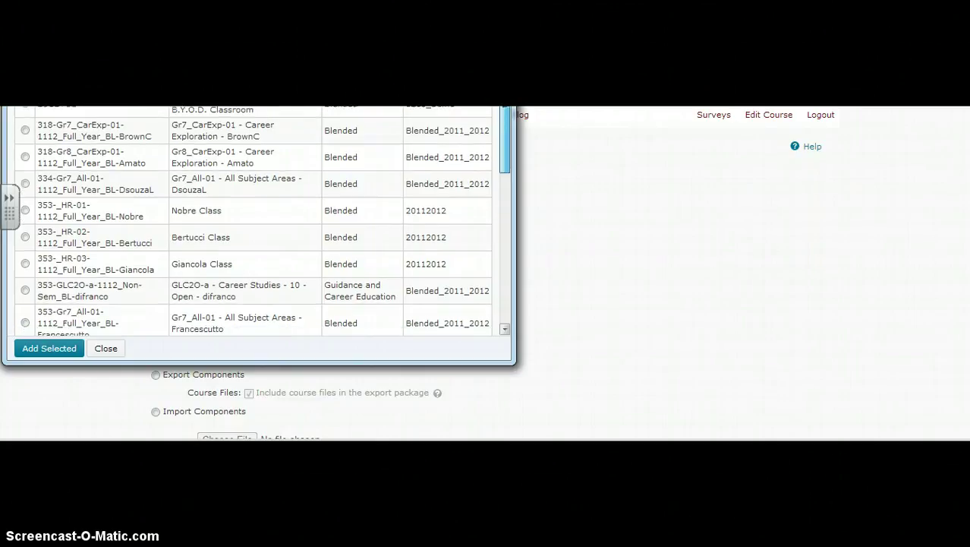
scroll(253, 220, down, 1)
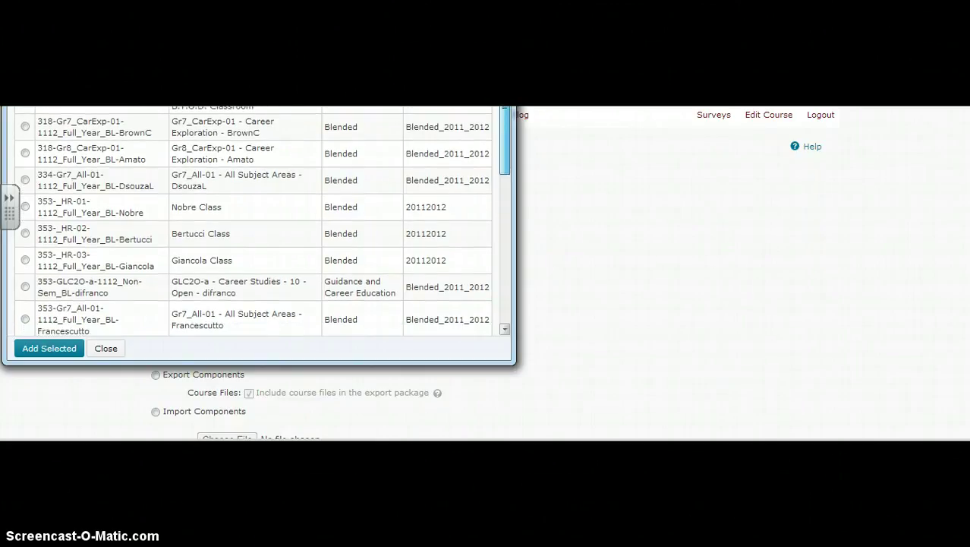
scroll(253, 220, down, 1)
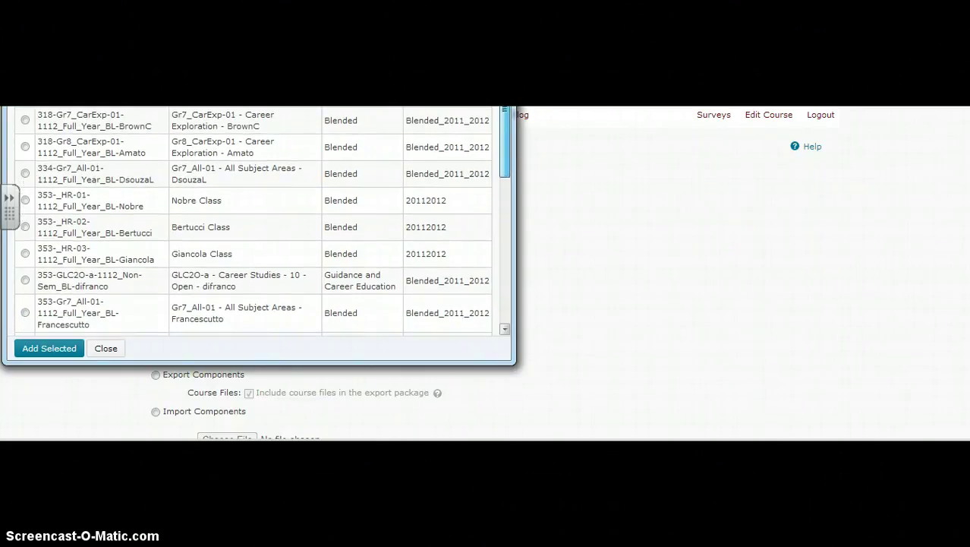
scroll(253, 220, down, 1)
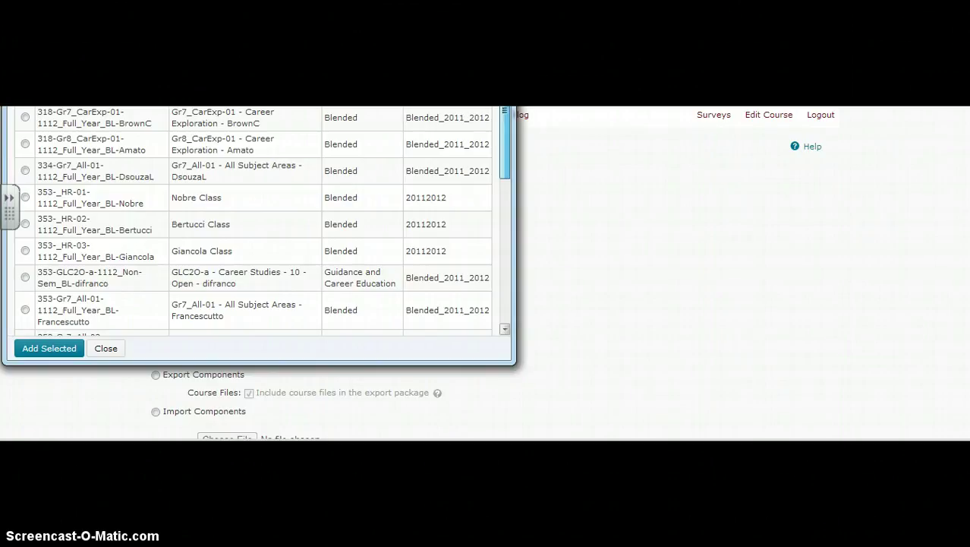
scroll(253, 220, down, 1)
scroll(253, 220, down, 1)
scroll(253, 220, down, 1)
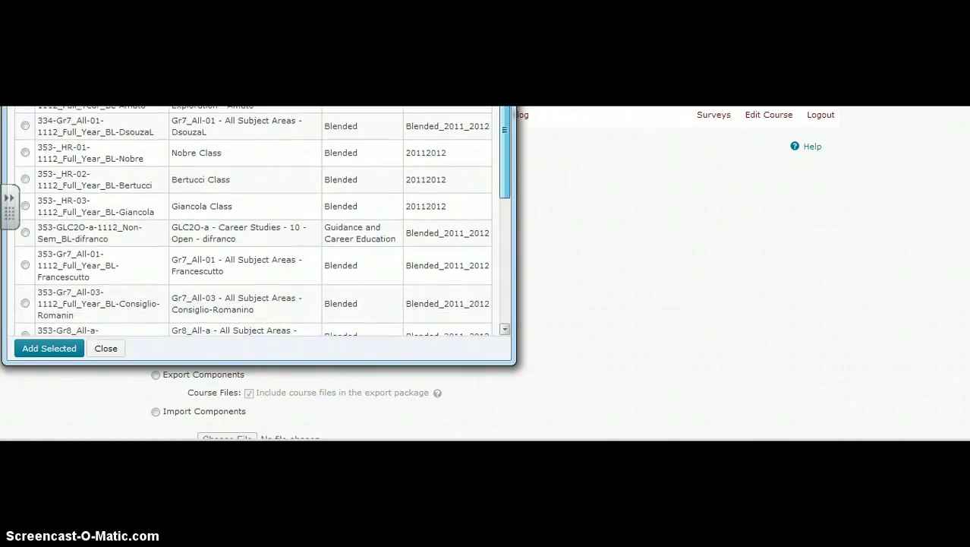
mouse_move(406, 107)
mouse_down()
mouse_move(481, 184)
mouse_move(540, 157)
mouse_up()
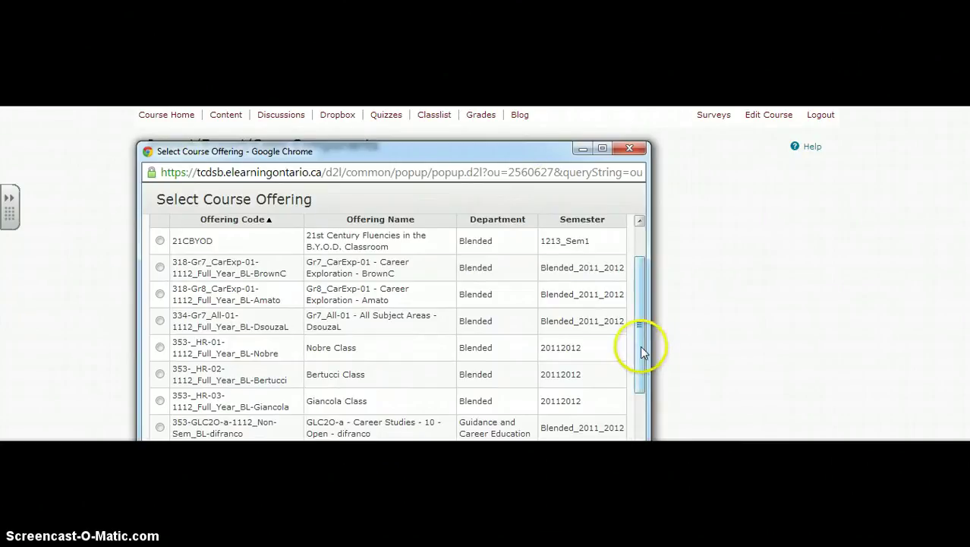
drag(640, 345, 638, 304)
- Search the course offerings for 'GLC'
click(326, 233)
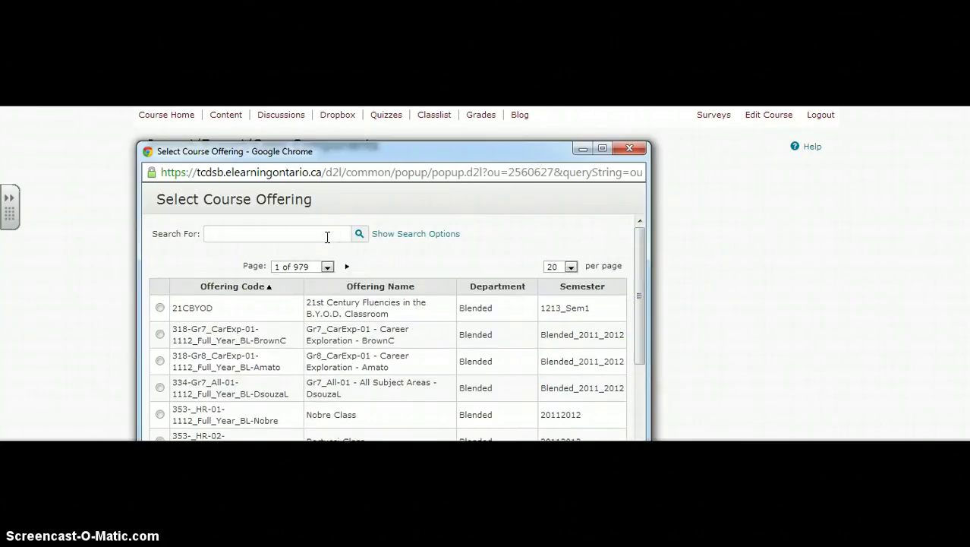
text(GLC)
text(2)
key(BackSpace)
click(359, 234)
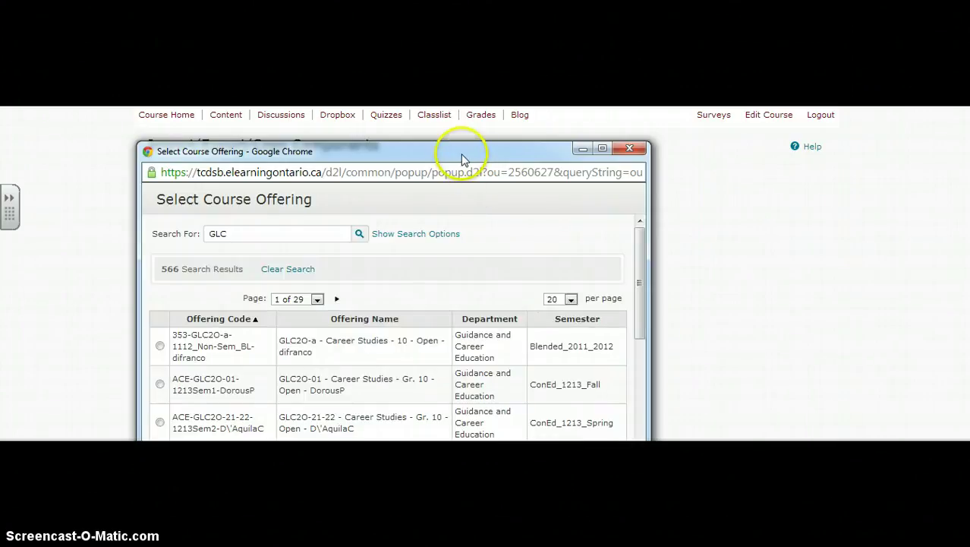
- Select the GLC2O_2013-01 Sem2 offering and add it as the copy source
drag(464, 159, 428, 47)
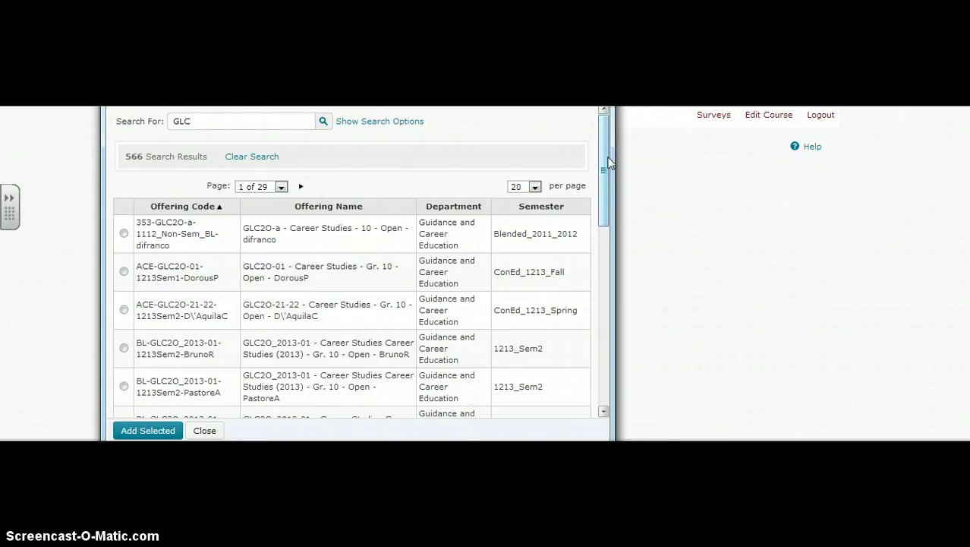
drag(607, 162, 602, 195)
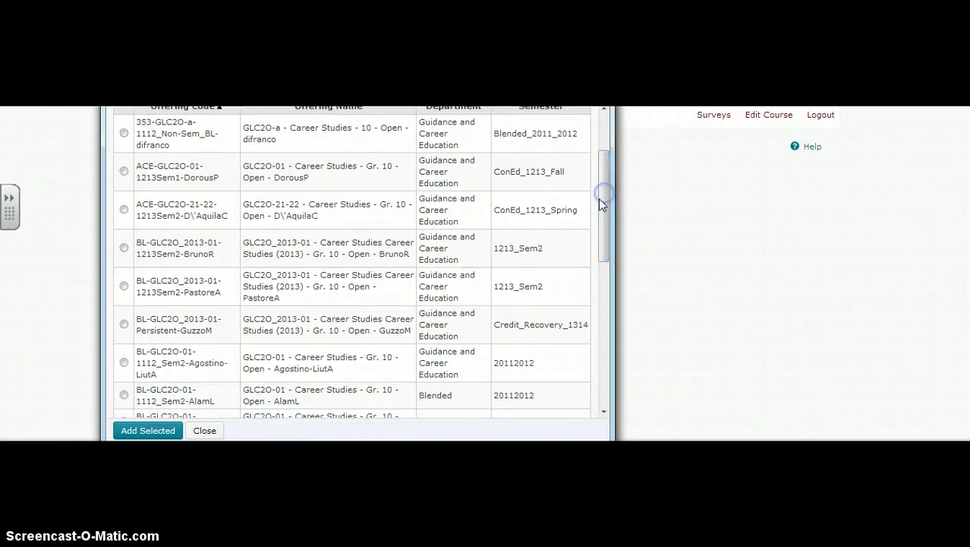
click(124, 247)
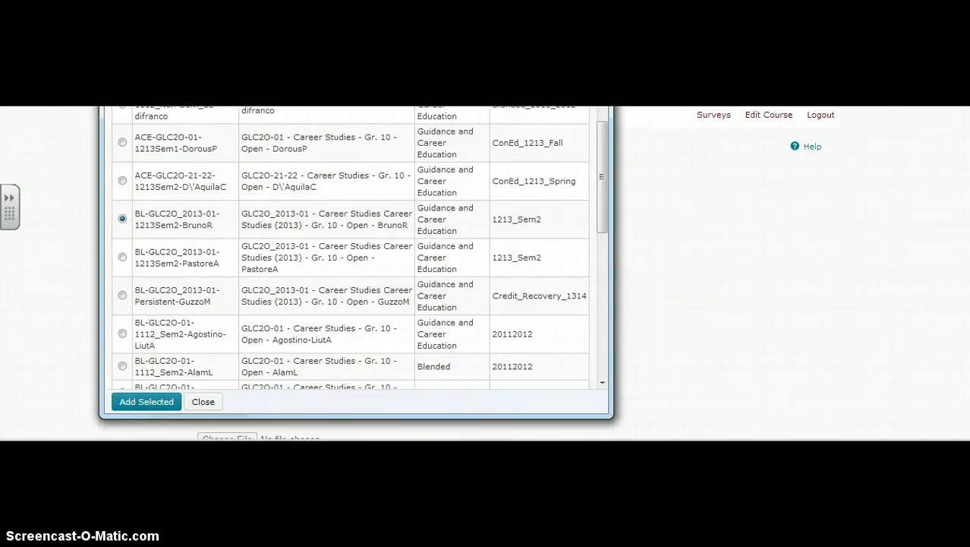
click(148, 402)
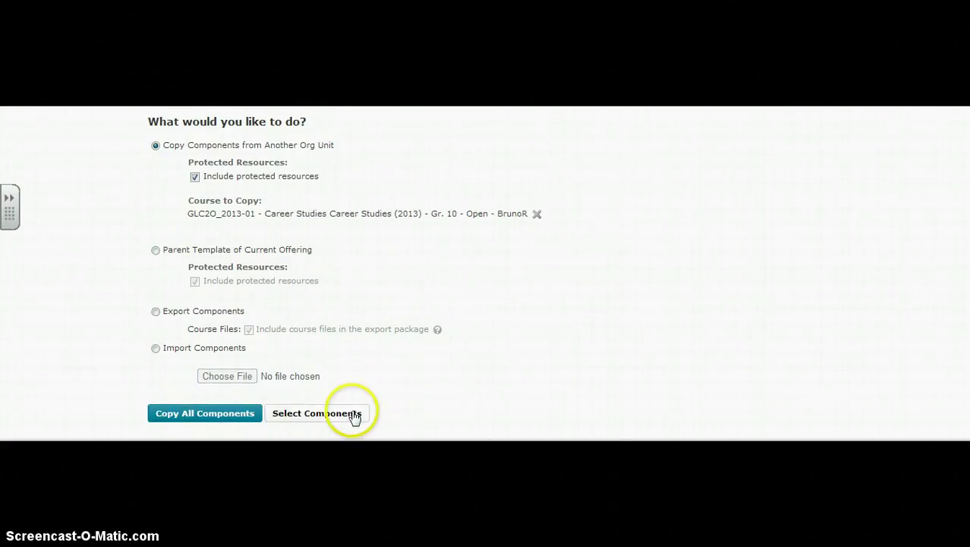
- Select Content Display Settings, Discussions and News as the components to copy, then continue
click(354, 415)
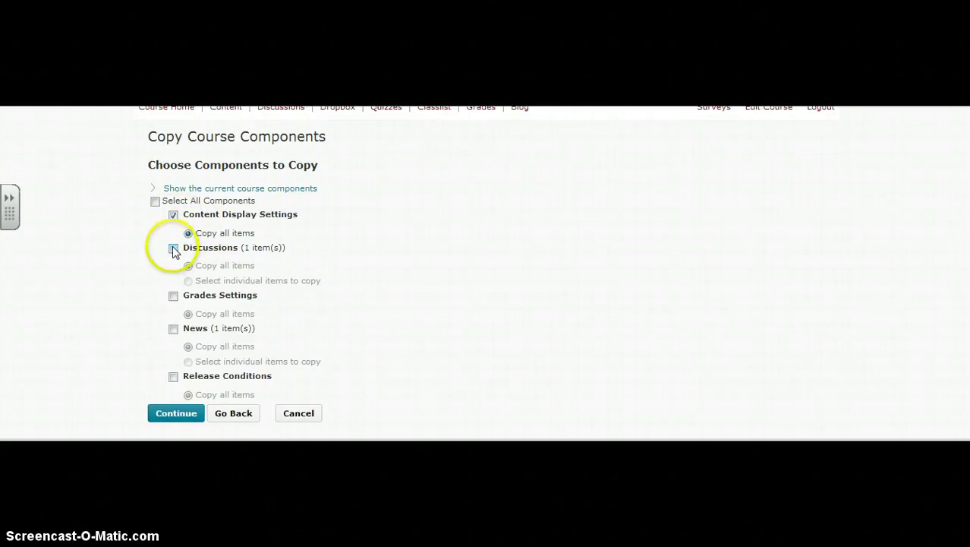
click(173, 249)
click(173, 327)
click(174, 377)
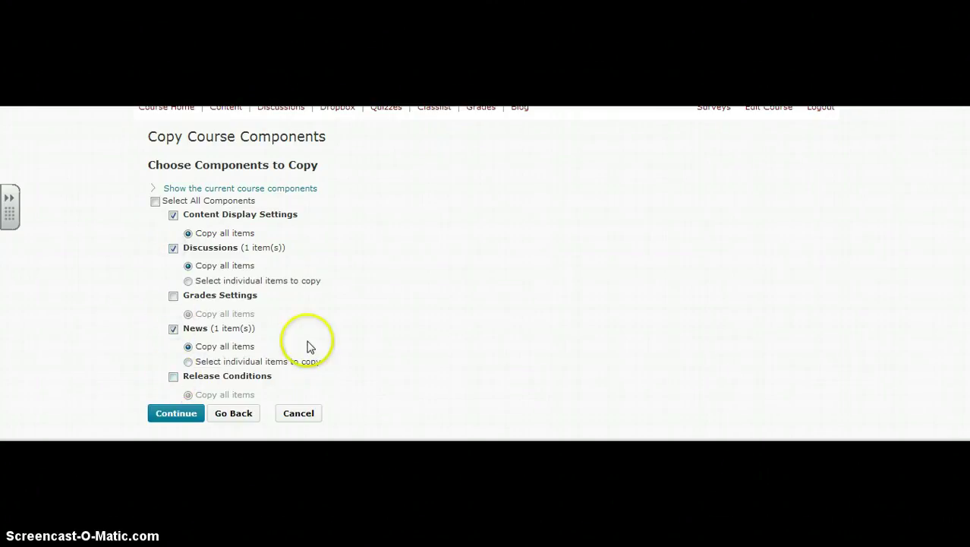
click(194, 419)
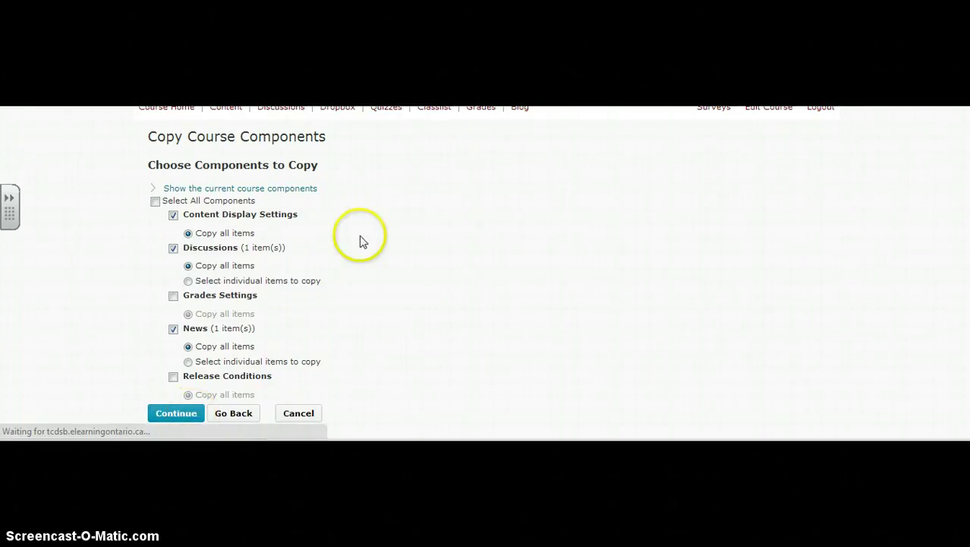